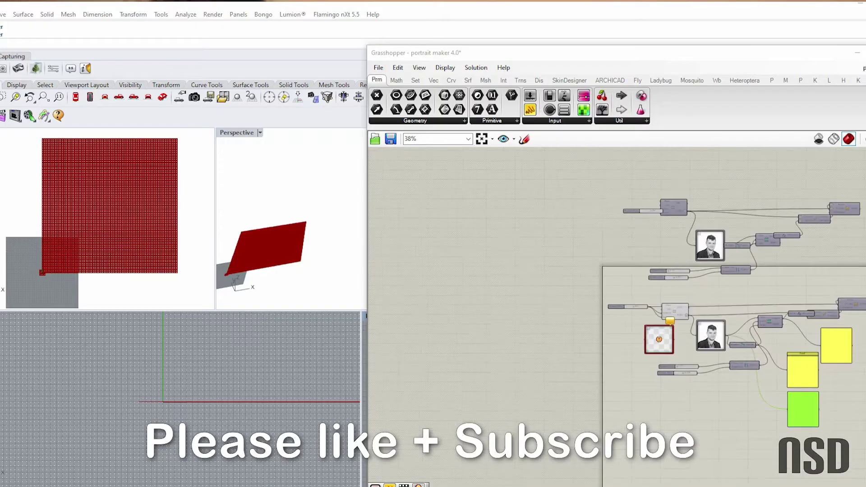
# Search the component finder for "square" above the Square grid in the lower definition, and leave it without placing anything
pyautogui.scroll(3, 825, 214)
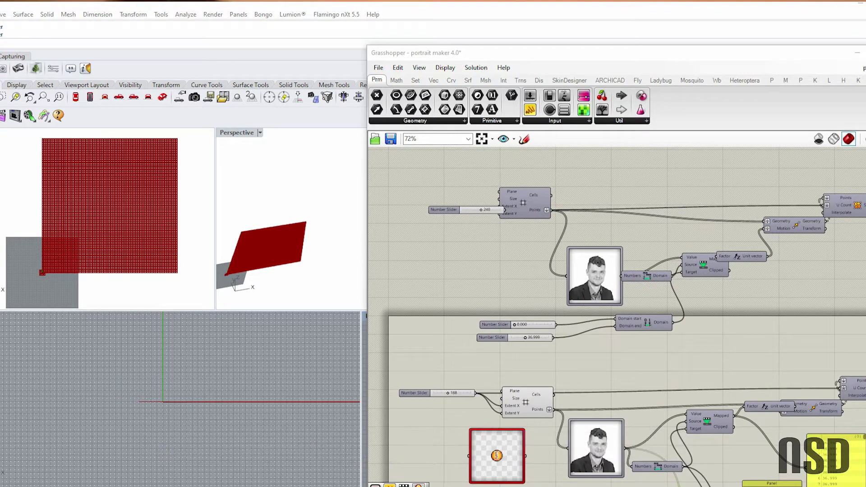
pyautogui.scroll(-3, 628, 223)
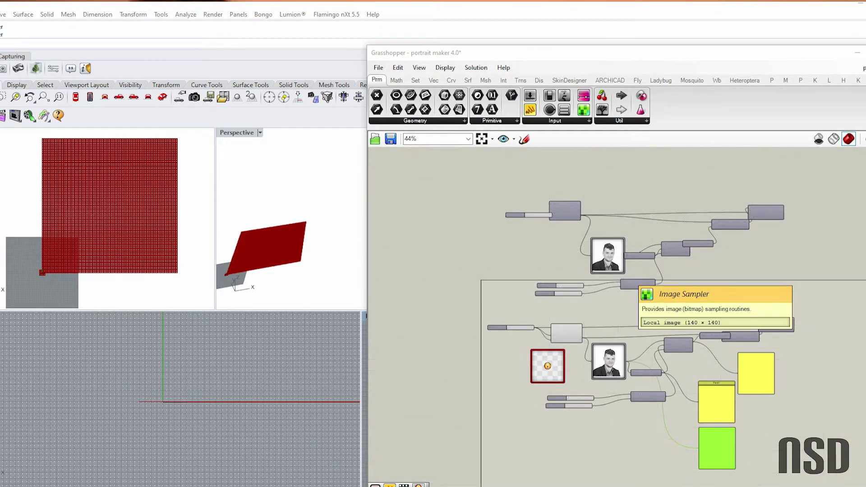
pyautogui.scroll(3, 471, 384)
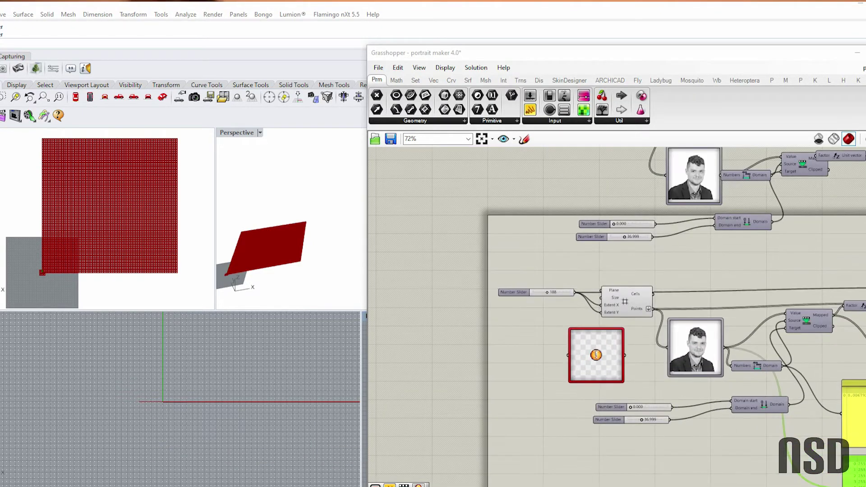
pyautogui.scroll(2, 631, 304)
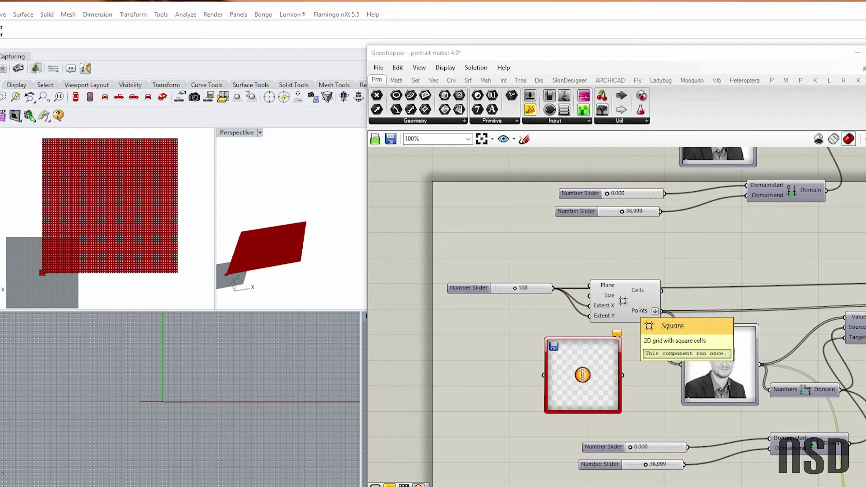
pyautogui.scroll(1, 478, 255)
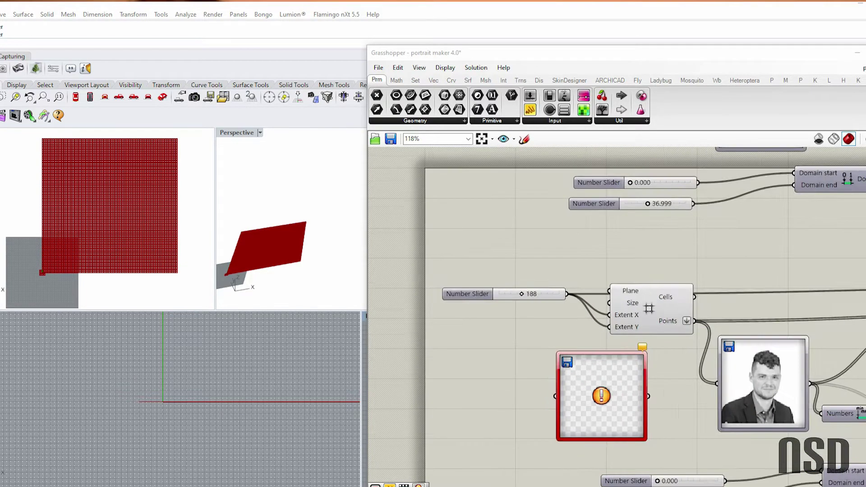
pyautogui.scroll(2, 628, 272)
pyautogui.doubleClick(610, 239)
pyautogui.write('square')
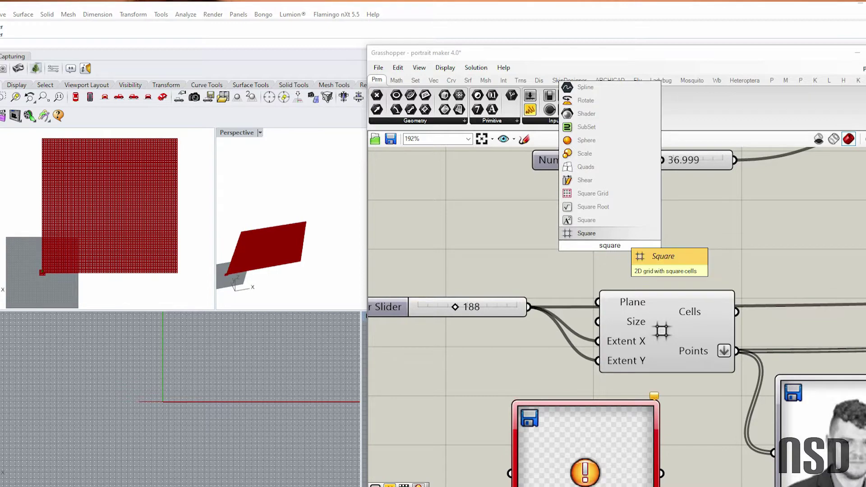
pyautogui.press('Escape')
pyautogui.scroll(-2, 646, 280)
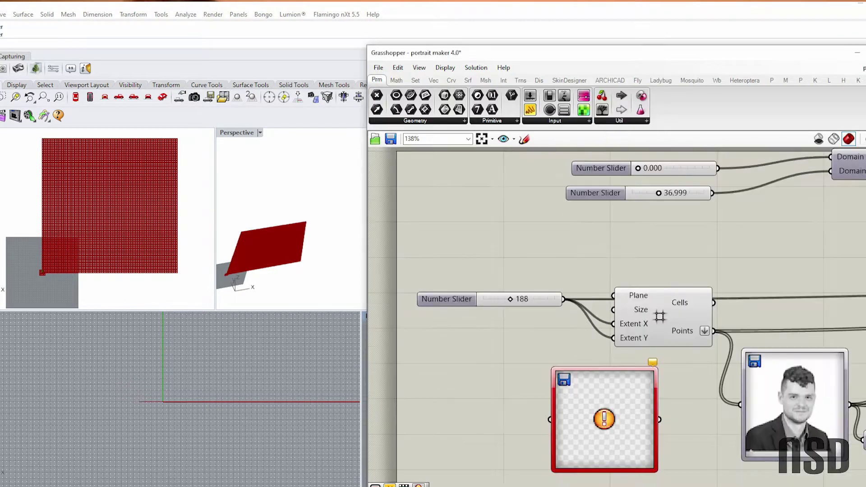
pyautogui.scroll(2, 511, 279)
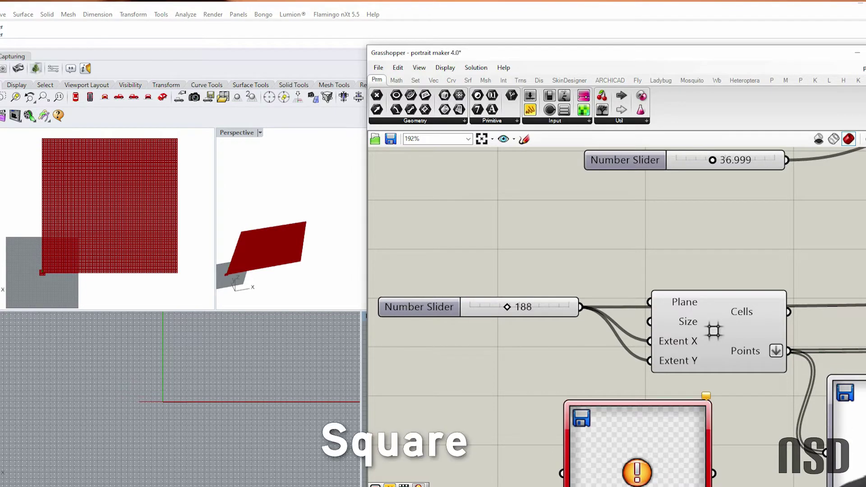
pyautogui.scroll(-2, 618, 316)
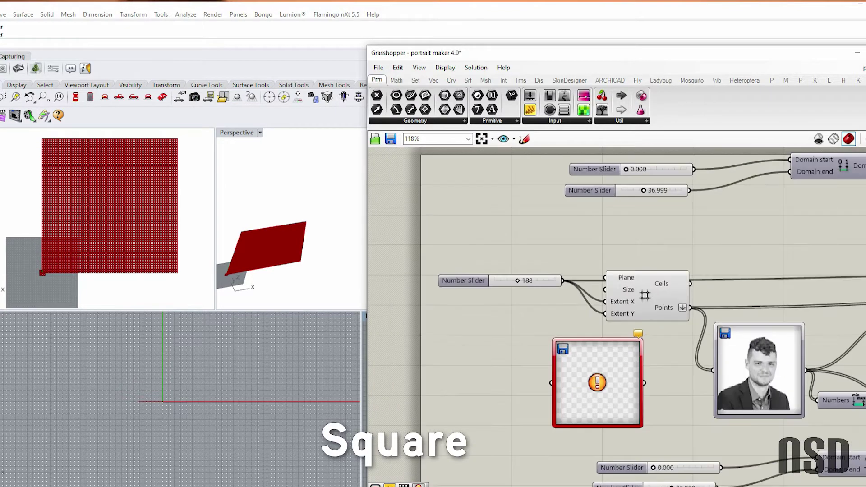
pyautogui.scroll(3, 533, 238)
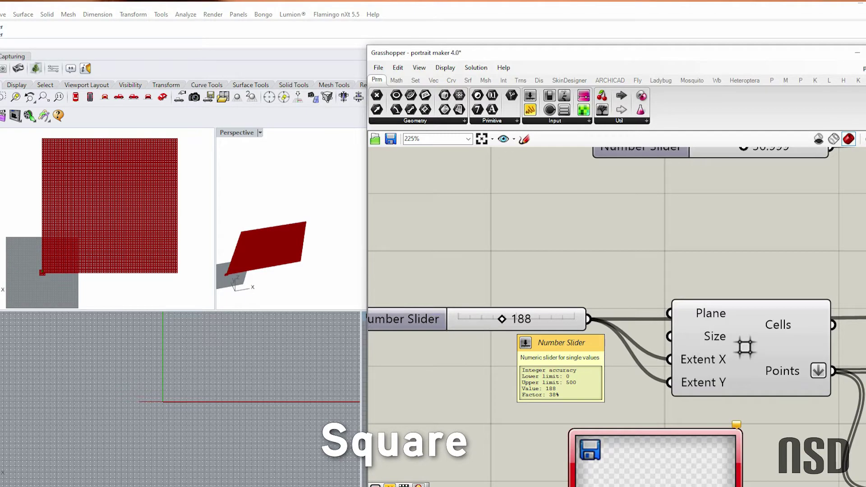
# Add an Image Sampler component and place it over the empty sampler below the Square grid
pyautogui.scroll(-2, 515, 323)
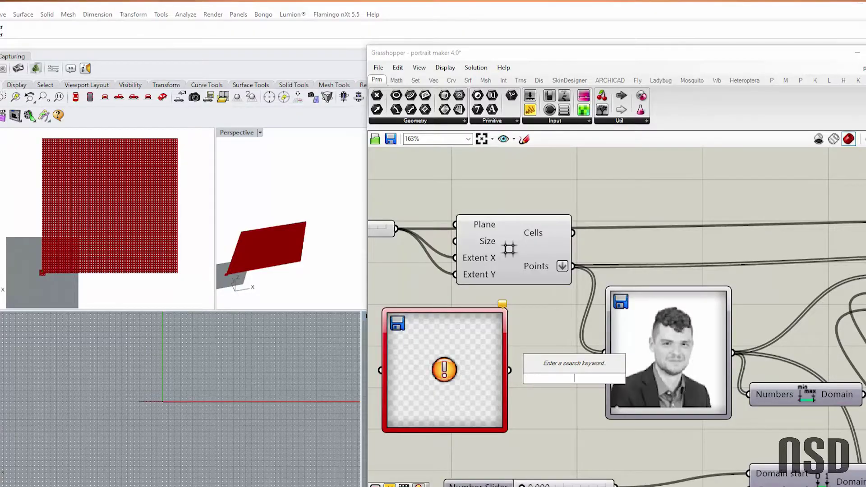
pyautogui.write('iamge')
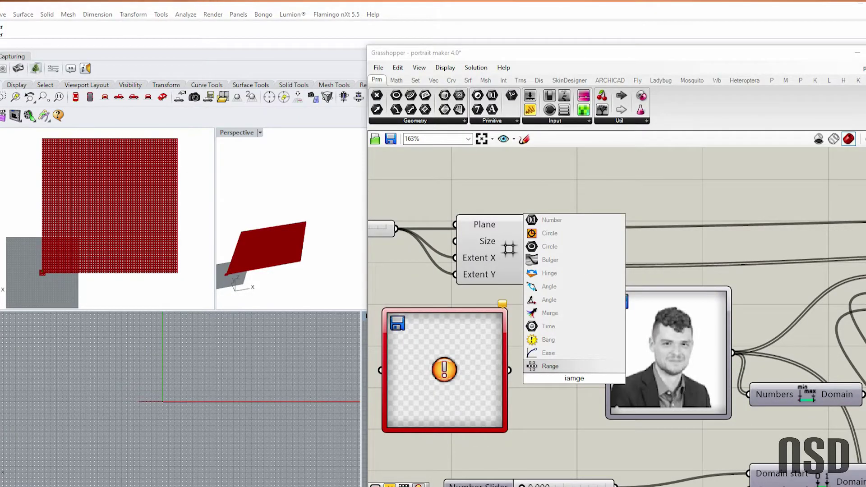
pyautogui.hotkey('ctrl', 'a')
pyautogui.write('image')
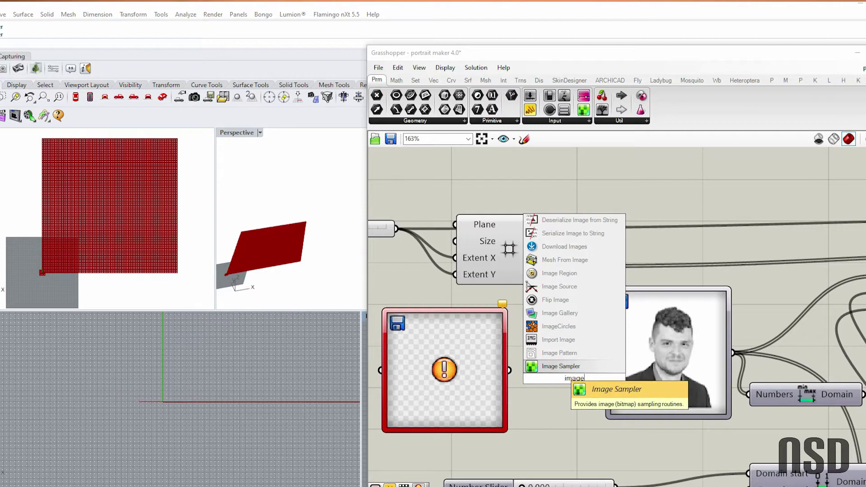
pyautogui.click(569, 367)
pyautogui.moveTo(572, 384); pyautogui.dragTo(445, 377)
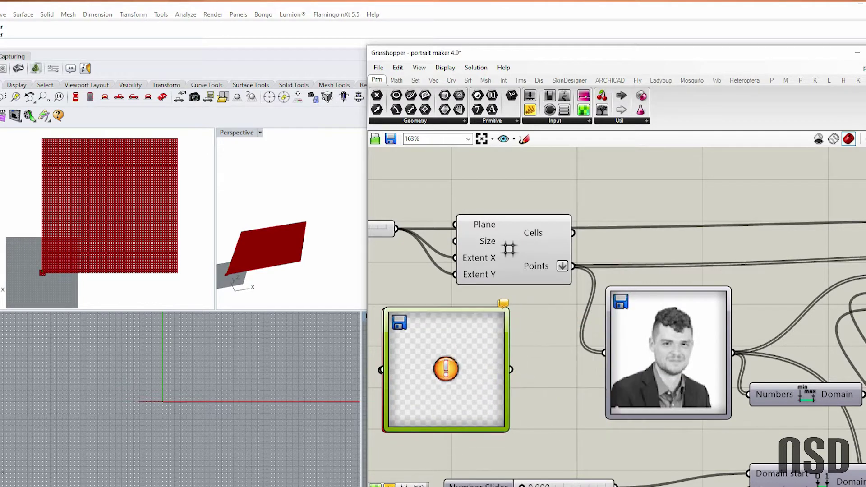
# Open the new Image Sampler's settings, browse for an image file on the Desktop, and cancel without choosing one
pyautogui.doubleClick(440, 364)
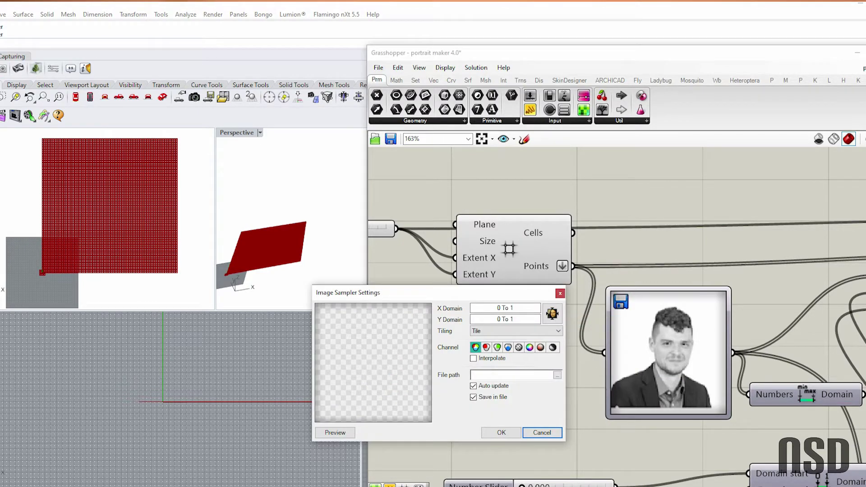
pyautogui.click(557, 376)
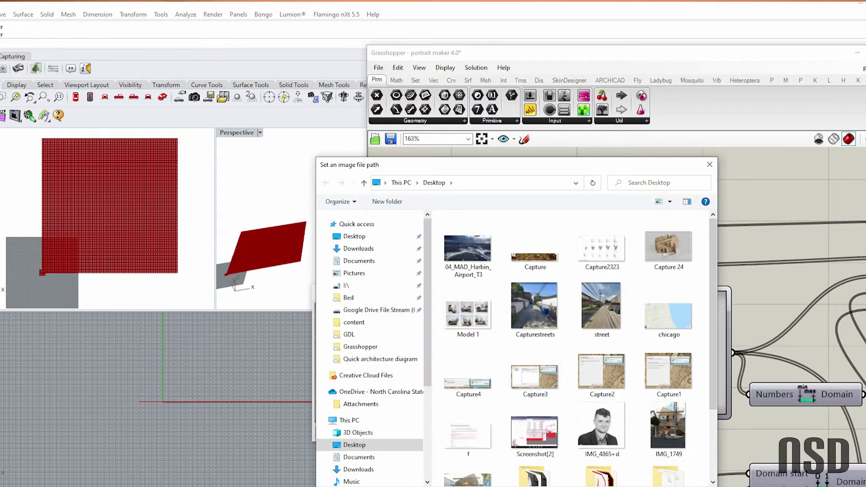
pyautogui.press('Escape')
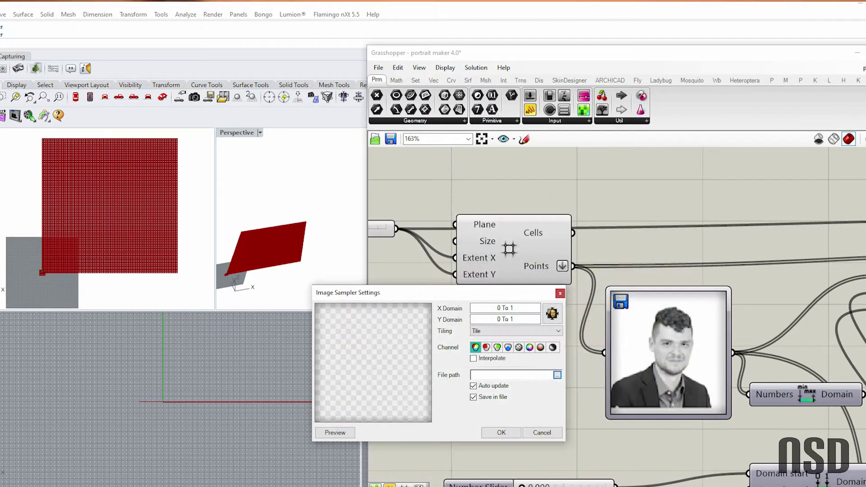
pyautogui.click(543, 432)
# Delete the overlapping empty Image Samplers and check the options of the Square grid's Points output
pyautogui.moveTo(546, 424); pyautogui.dragTo(434, 353)
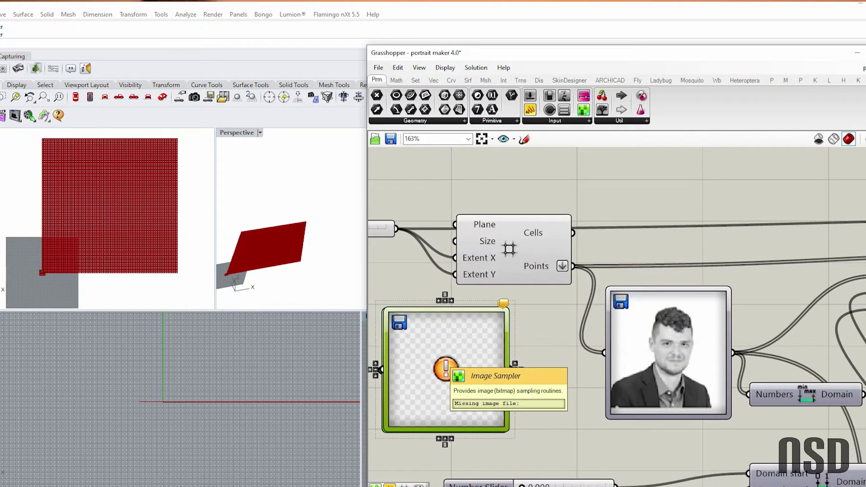
pyautogui.press('Delete')
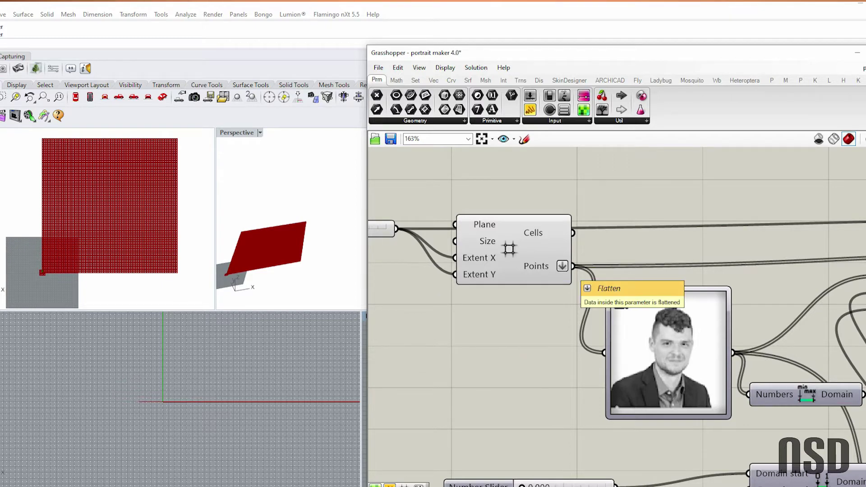
pyautogui.rightClick(564, 266)
pyautogui.click(495, 322)
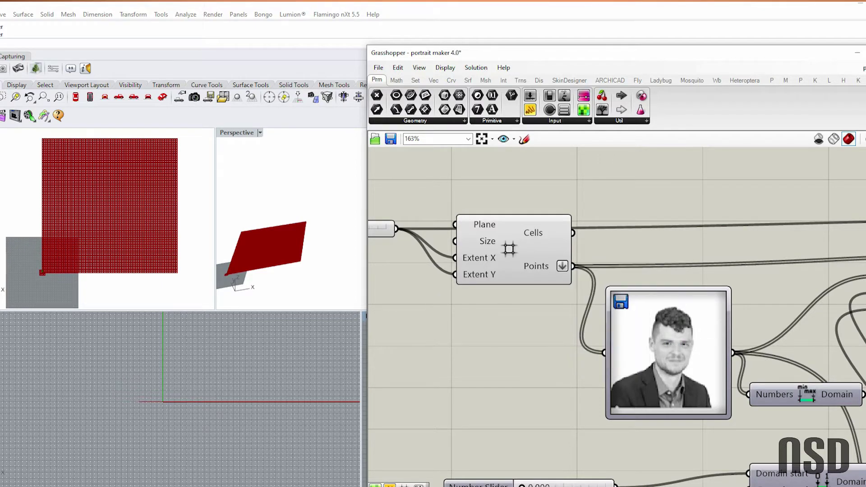
# Move the portrait Image Sampler closer to the Square grid and shift the Bounds component up beside it
pyautogui.scroll(-2, 494, 322)
pyautogui.moveTo(615, 398); pyautogui.dragTo(575, 337, button='right')
pyautogui.scroll(2, 575, 338)
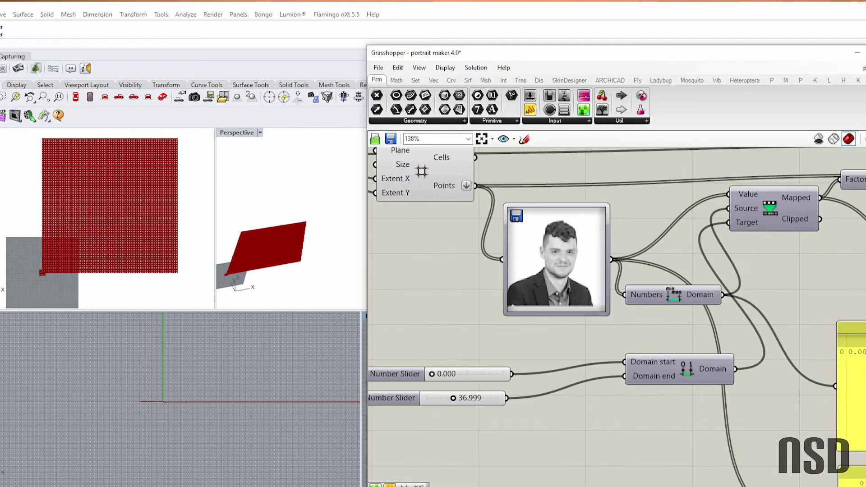
pyautogui.moveTo(557, 260); pyautogui.dragTo(536, 247)
pyautogui.scroll(-3, 519, 247)
pyautogui.scroll(3, 601, 277)
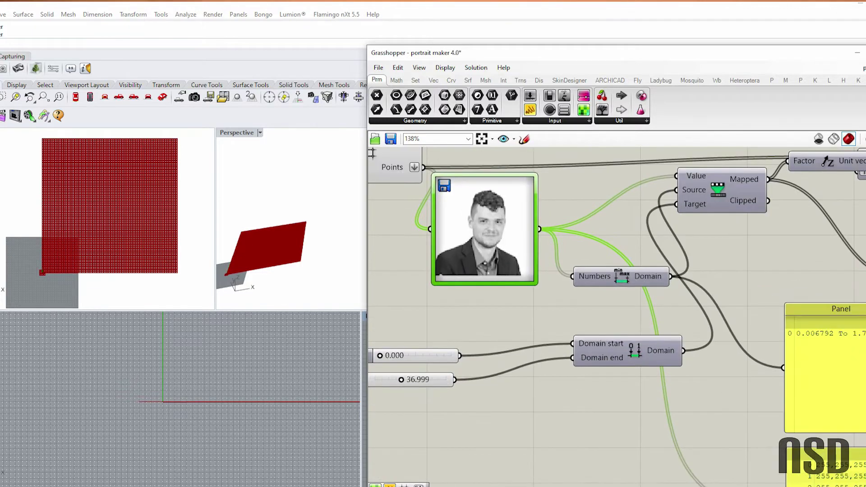
pyautogui.moveTo(601, 277); pyautogui.dragTo(596, 252)
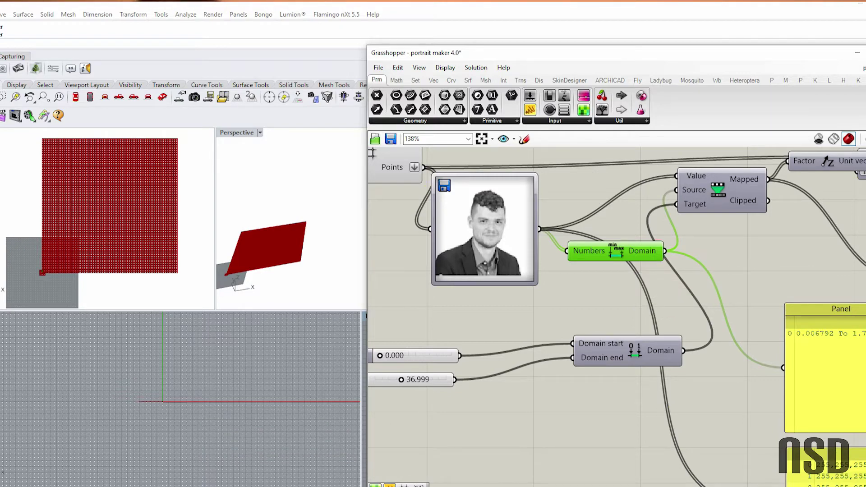
# Move the Construct Domain component closer to its two number sliders
pyautogui.scroll(-2, 706, 338)
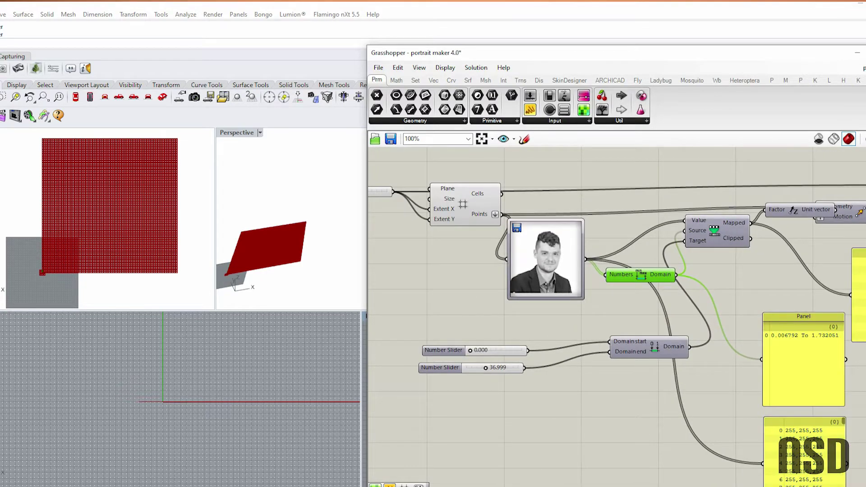
pyautogui.scroll(1, 603, 354)
pyautogui.moveTo(663, 346); pyautogui.dragTo(629, 346)
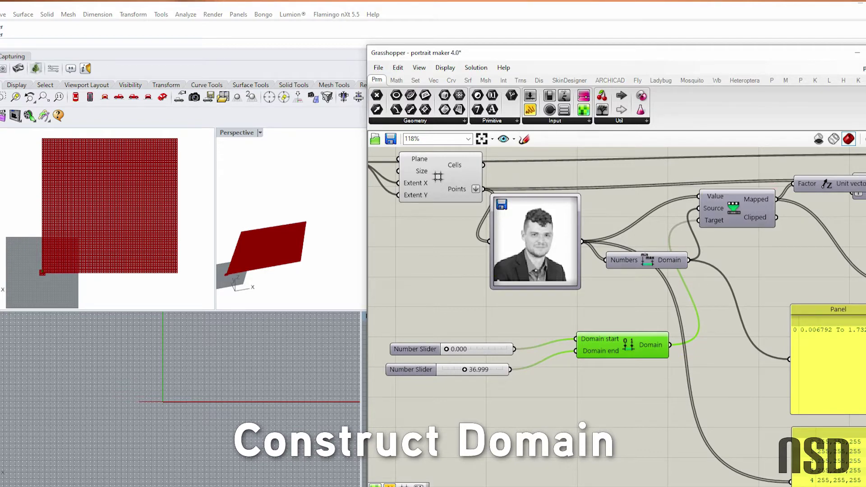
# Set the domain end slider to 55.699 and check the mapped values in the panel
pyautogui.moveTo(465, 370); pyautogui.dragTo(476, 369)
pyautogui.scroll(-3, 481, 370)
pyautogui.scroll(2, 662, 277)
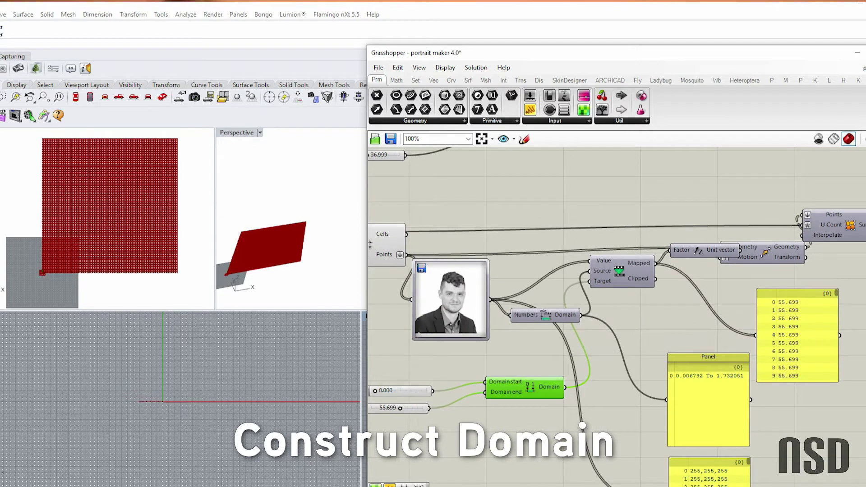
pyautogui.moveTo(812, 314); pyautogui.dragTo(812, 304)
pyautogui.scroll(3, 812, 305)
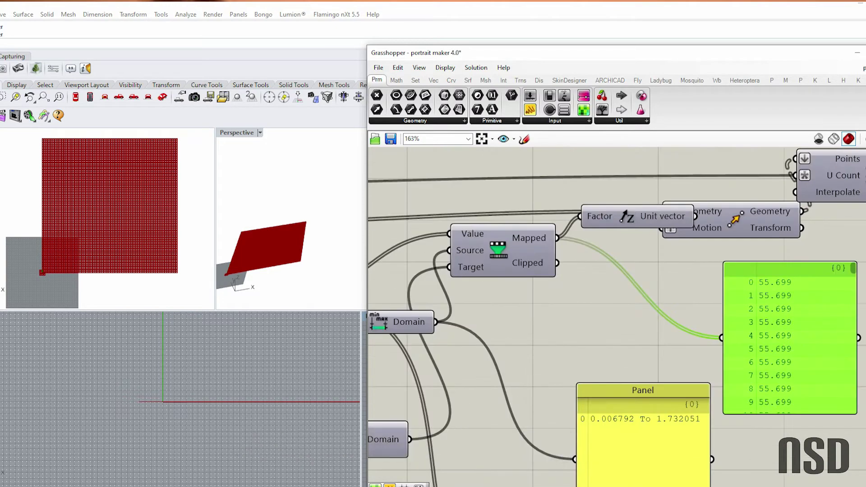
pyautogui.scroll(-5, 812, 302)
pyautogui.scroll(6, 512, 368)
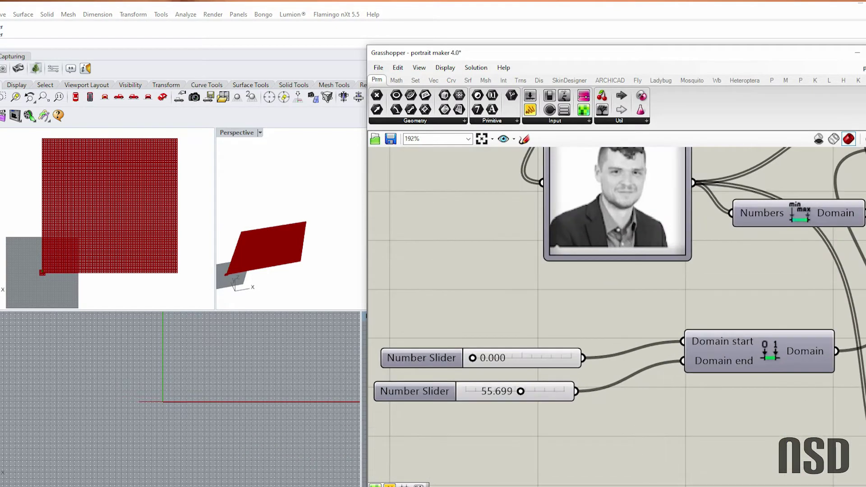
# Set the domain end slider to 29.077 and check the mapped values in the panel
pyautogui.moveTo(521, 392); pyautogui.dragTo(495, 392)
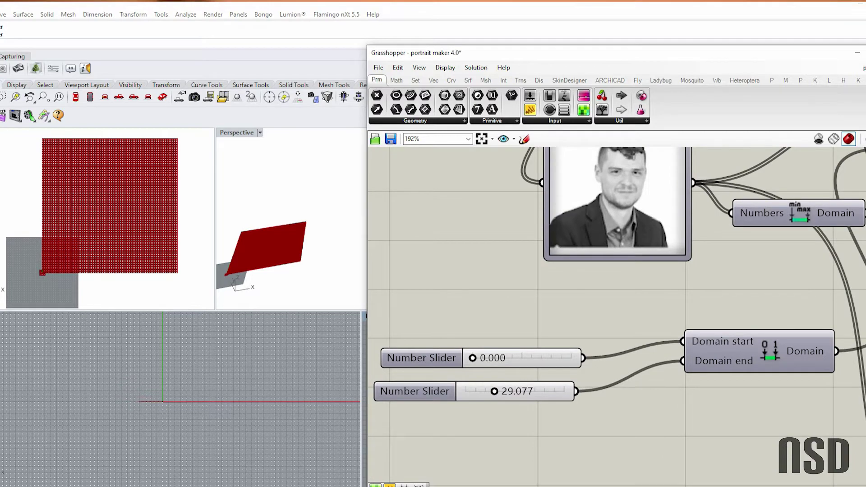
pyautogui.scroll(-5, 494, 392)
pyautogui.scroll(5, 859, 323)
pyautogui.scroll(-4, 805, 354)
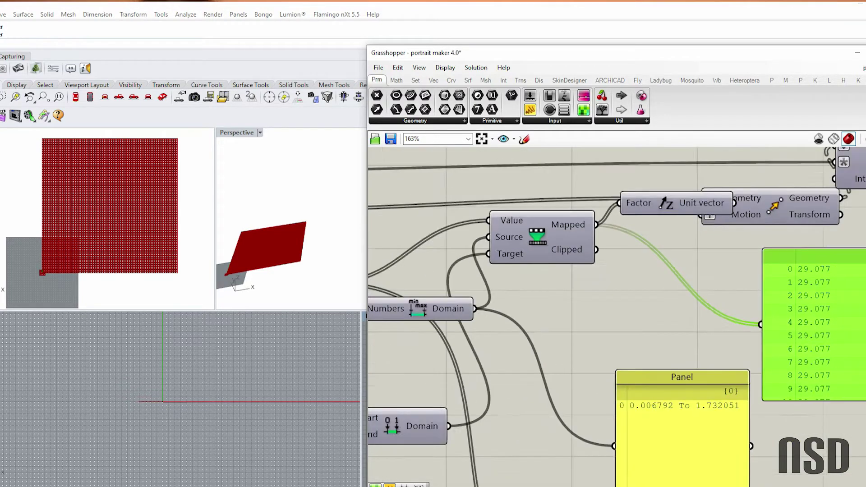
# Select the Remap Numbers component and toggle its preview
pyautogui.scroll(1, 581, 383)
pyautogui.click(688, 279)
pyautogui.middleClick(689, 278)
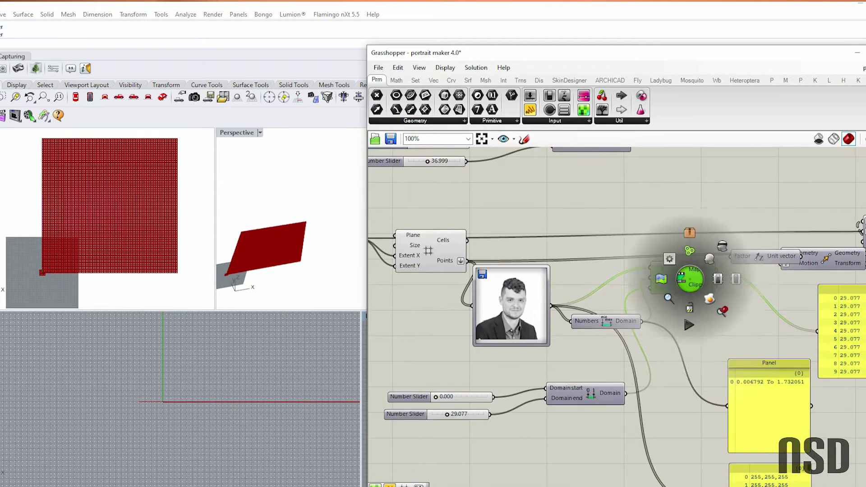
pyautogui.click(710, 259)
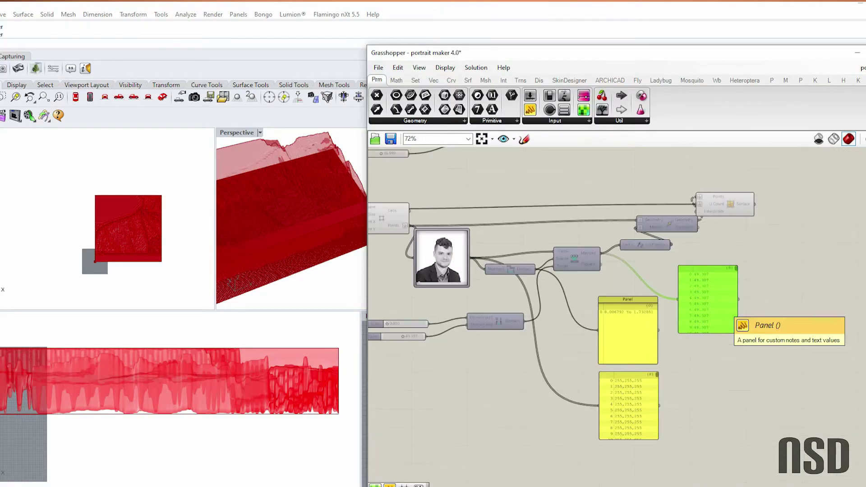
# Set the domain start slider of the Construct Domain component to 3.106
pyautogui.moveTo(750, 241)
pyautogui.mouseDown()
pyautogui.moveTo(751, 359)
pyautogui.moveTo(751, 238)
pyautogui.mouseUp()
pyautogui.scroll(-4, 837, 285)
pyautogui.scroll(6, 422, 318)
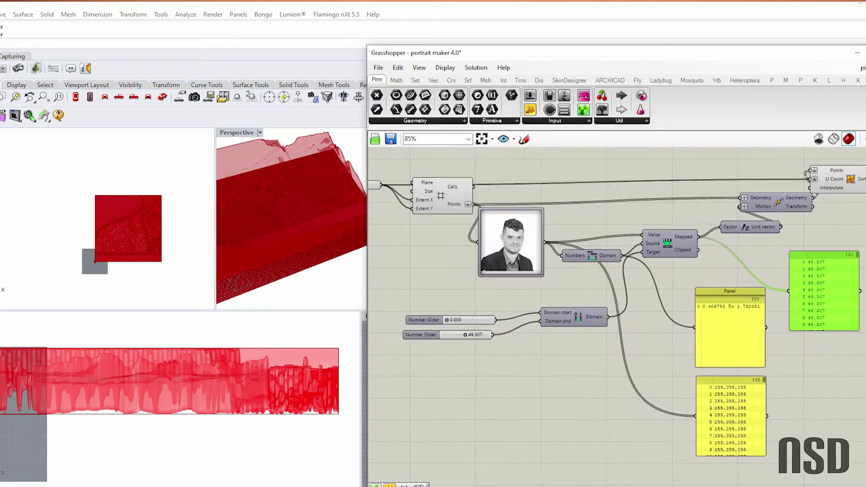
pyautogui.scroll(2, 442, 320)
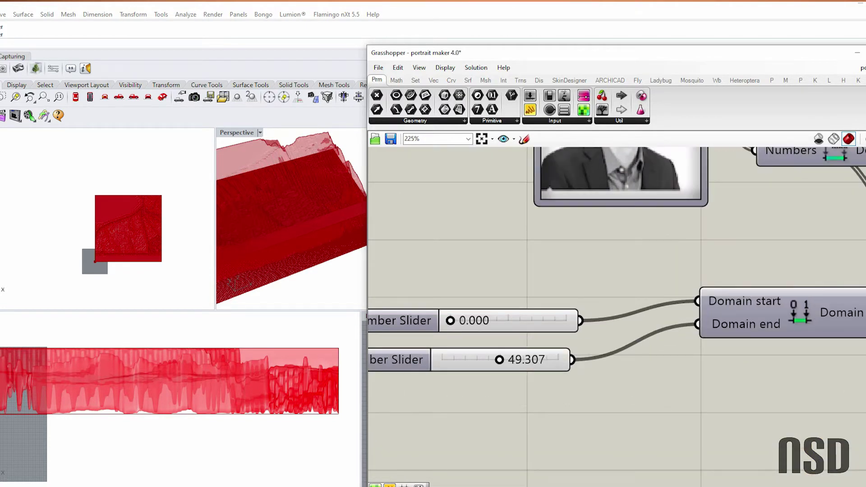
pyautogui.moveTo(450, 320); pyautogui.dragTo(454, 321)
pyautogui.scroll(-2, 476, 420)
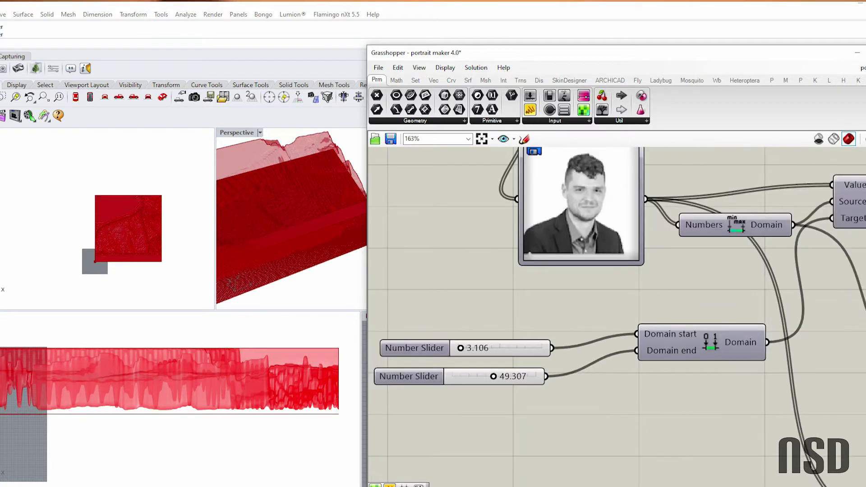
# Reposition the Unit Z component beside the Remap Numbers component and inspect its unit vector output
pyautogui.scroll(-2, 573, 381)
pyautogui.scroll(1, 841, 270)
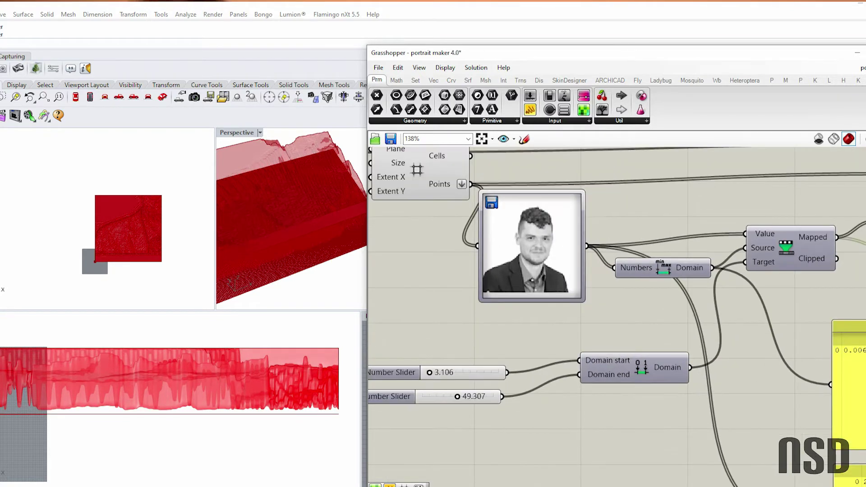
pyautogui.moveTo(840, 270); pyautogui.dragTo(632, 292, button='right')
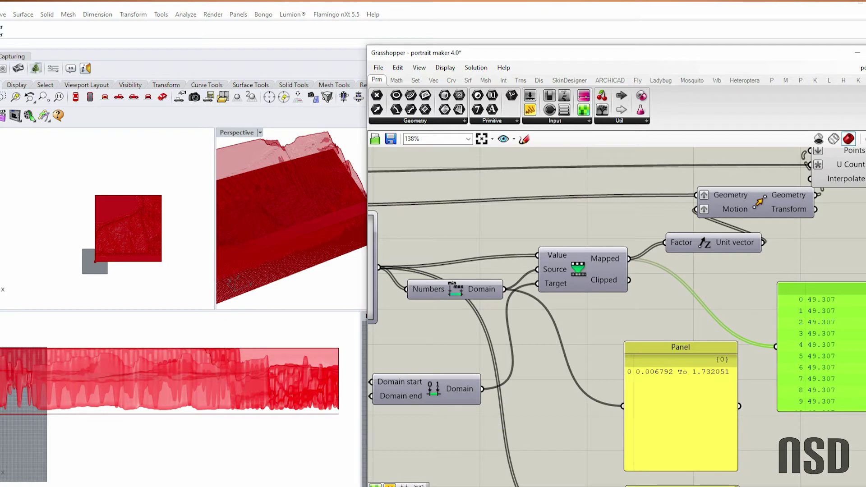
pyautogui.moveTo(714, 242); pyautogui.dragTo(736, 249)
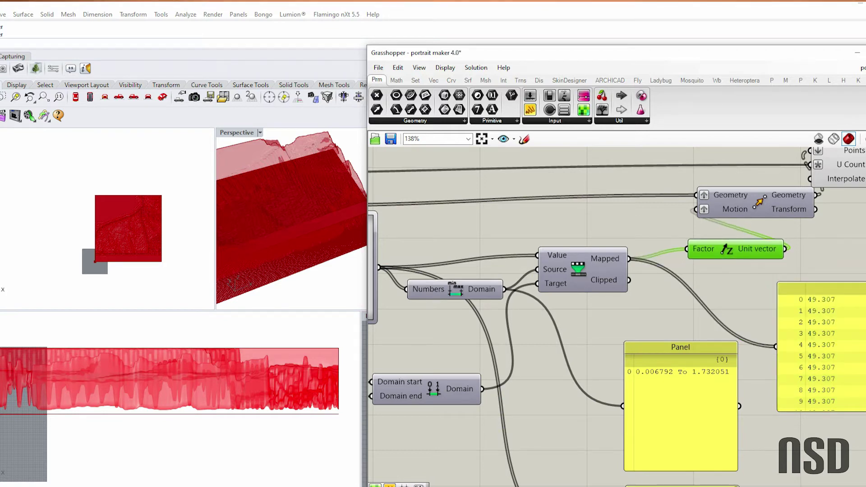
pyautogui.scroll(-2, 862, 320)
pyautogui.moveTo(778, 260)
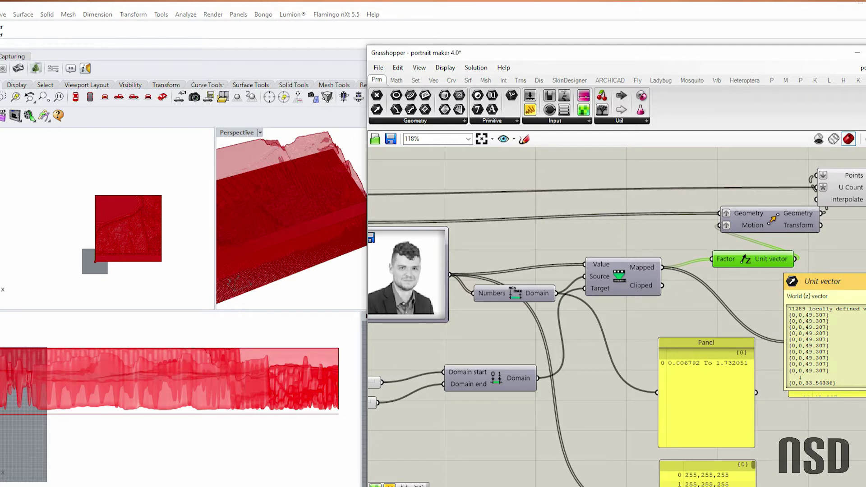
# Place the Unit Z component just beneath the Move component on the canvas
pyautogui.scroll(-2, 859, 395)
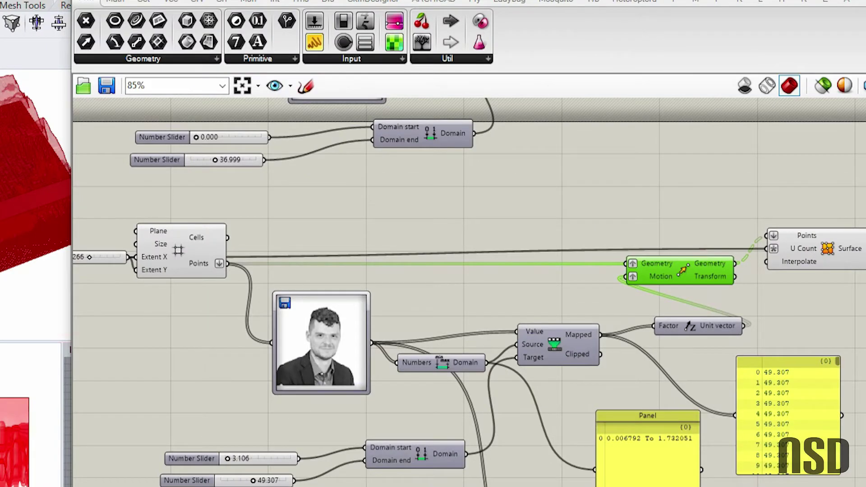
pyautogui.scroll(4, 701, 271)
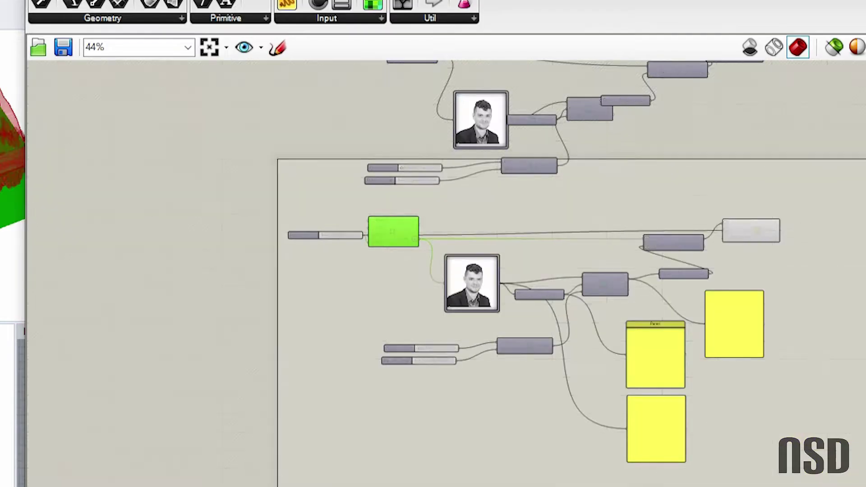
pyautogui.scroll(3, 727, 323)
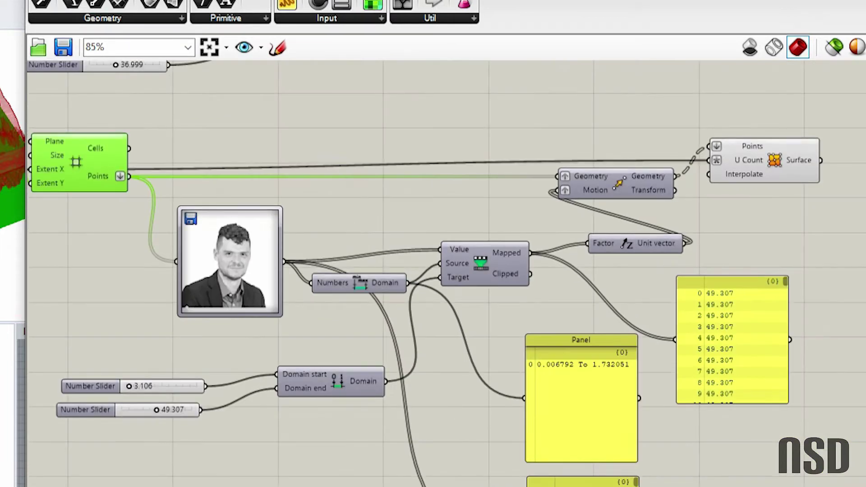
pyautogui.click(604, 257)
pyautogui.moveTo(589, 231); pyautogui.dragTo(592, 228)
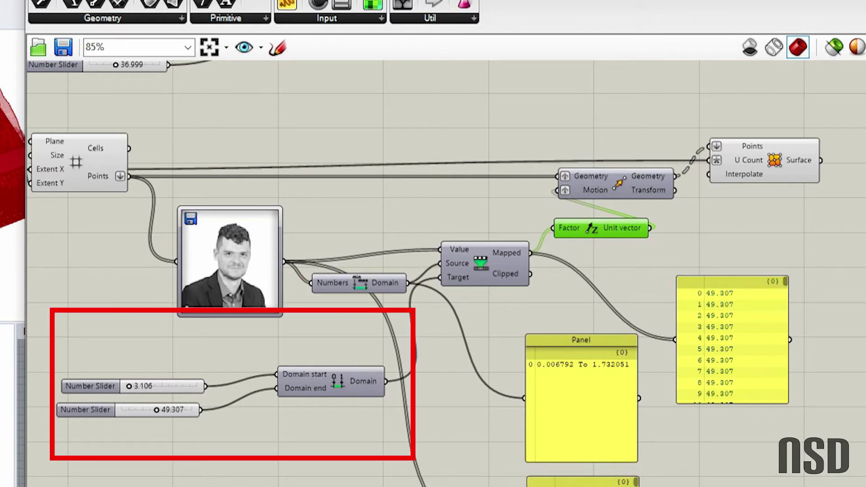
# Try the saturation channel in the portrait's Image Sampler settings and restore the brightness channel
pyautogui.moveTo(239, 259); pyautogui.dragTo(217, 270)
pyautogui.scroll(3, 217, 270)
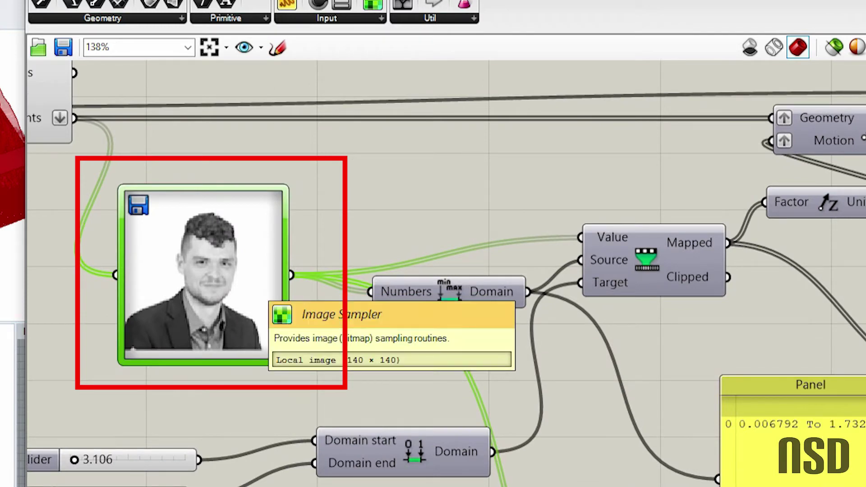
pyautogui.scroll(1, 289, 234)
pyautogui.rightClick(290, 234)
pyautogui.click(341, 410)
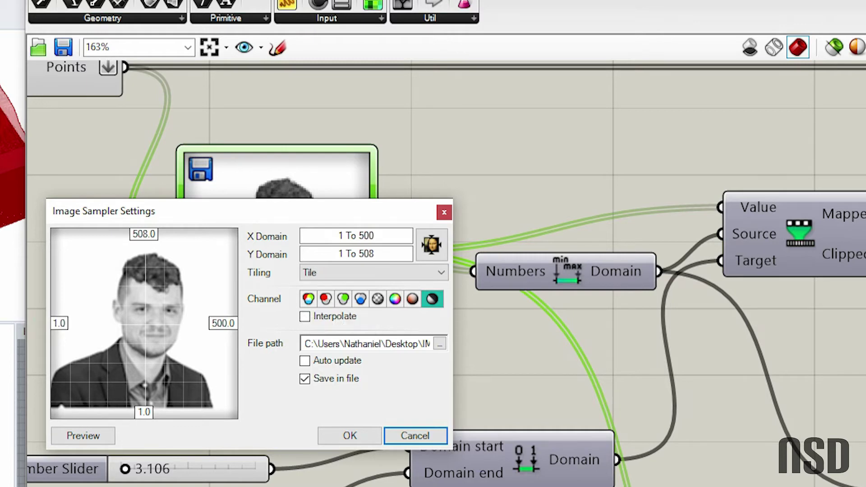
pyautogui.click(412, 299)
pyautogui.click(349, 435)
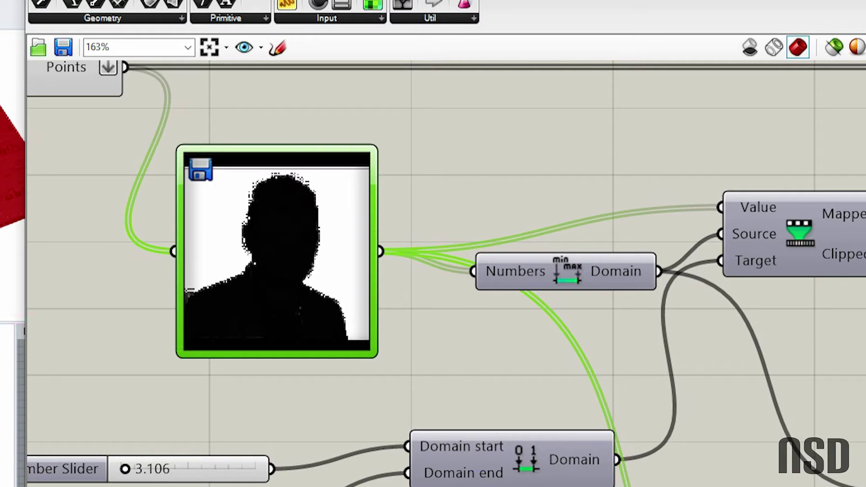
pyautogui.scroll(-3, 463, 312)
pyautogui.scroll(5, 379, 275)
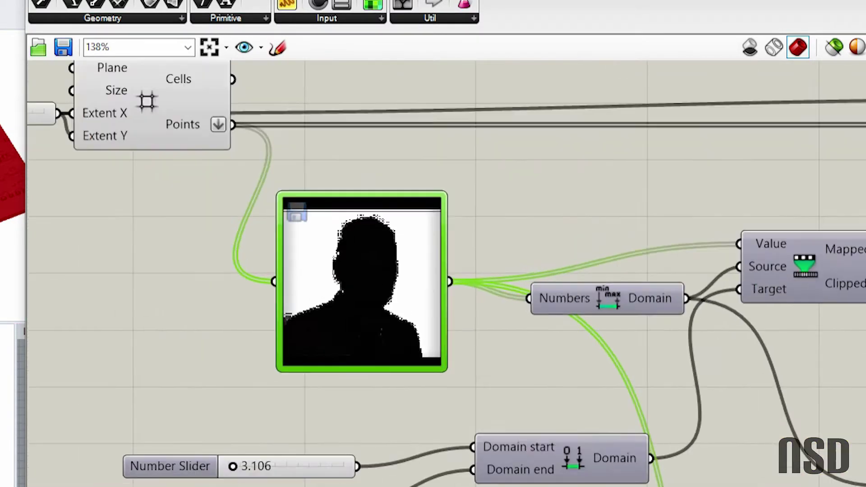
pyautogui.rightClick(387, 269)
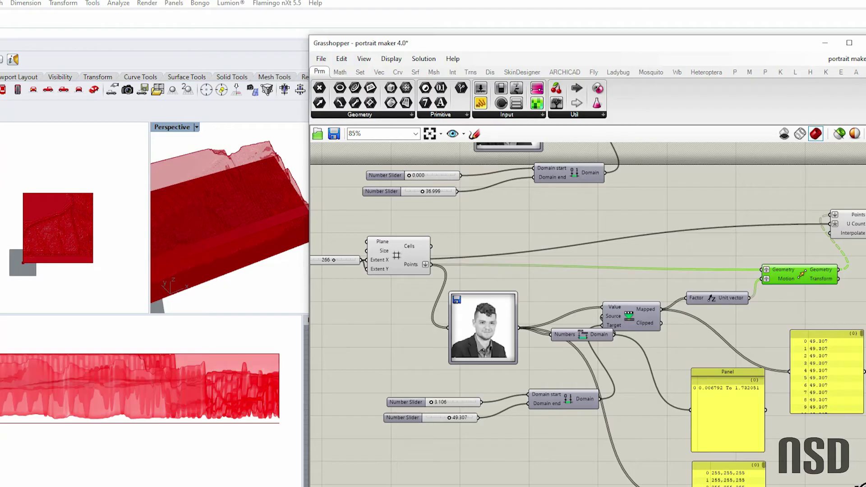
# Spread out the mapped values panel, the surface-from-points component and the Move component on the canvas
pyautogui.middleClick(678, 296)
pyautogui.moveTo(678, 296); pyautogui.dragTo(630, 293, button='right')
pyautogui.scroll(-2, 603, 252)
pyautogui.scroll(3, 706, 267)
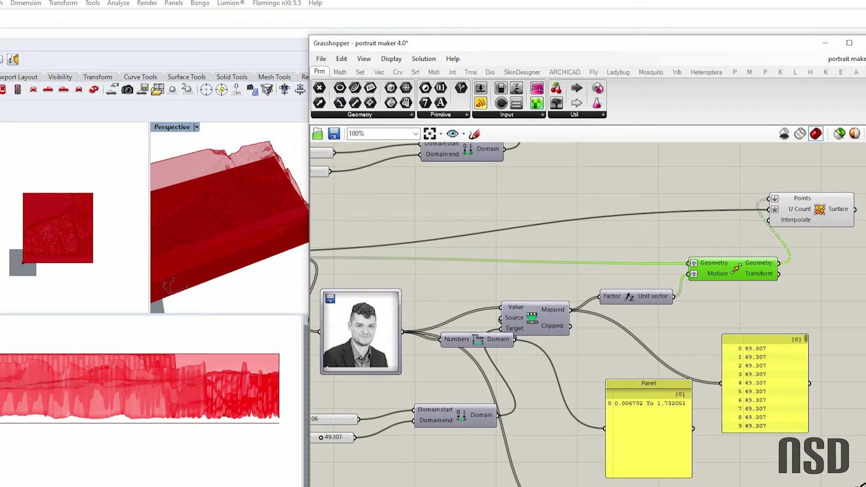
pyautogui.moveTo(762, 339); pyautogui.dragTo(754, 322)
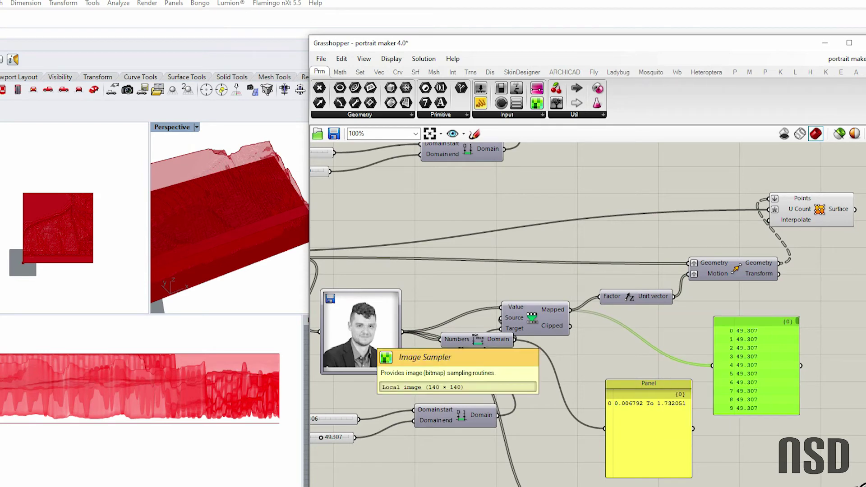
pyautogui.moveTo(677, 226); pyautogui.dragTo(493, 252, button='right')
pyautogui.moveTo(636, 236); pyautogui.dragTo(768, 248)
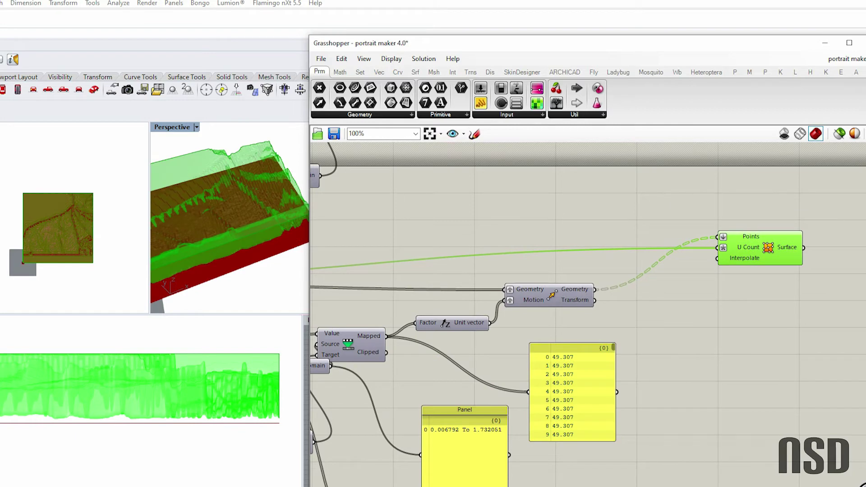
pyautogui.moveTo(551, 295); pyautogui.dragTo(587, 299)
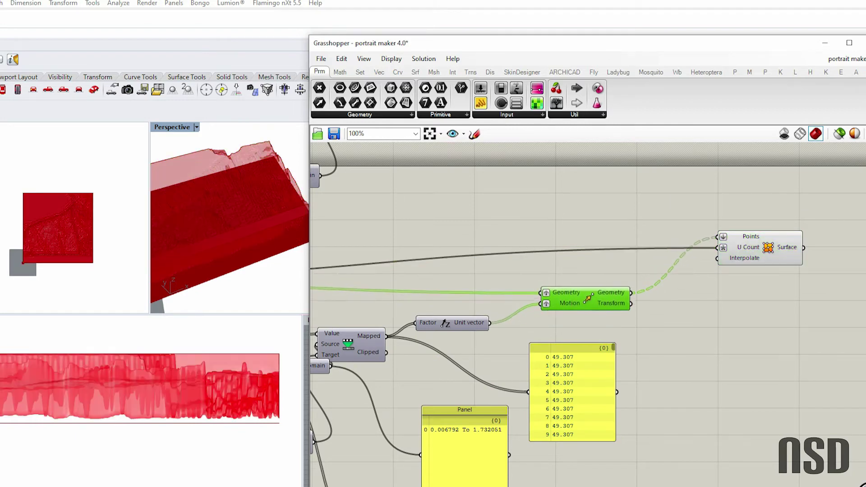
# Turn off the surface component's preview, turn on the Move component's preview and examine the displaced points in the perspective viewport
pyautogui.scroll(1, 766, 248)
pyautogui.middleClick(767, 248)
pyautogui.click(801, 215)
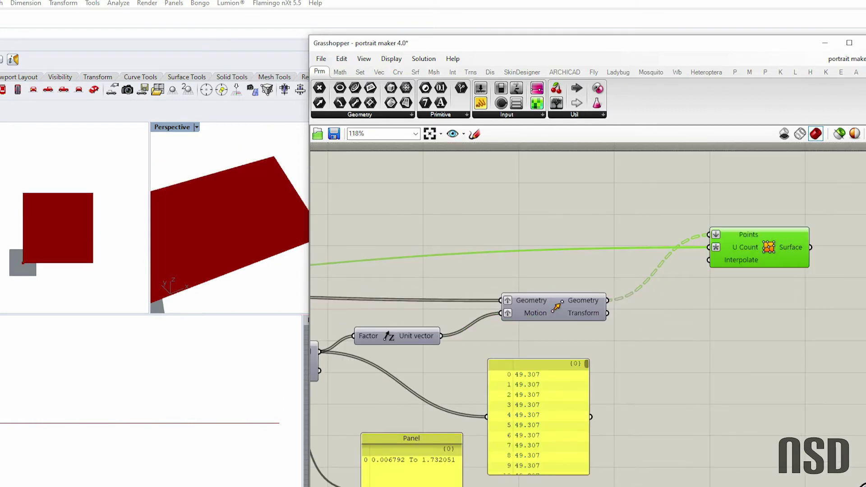
pyautogui.middleClick(556, 309)
pyautogui.click(577, 287)
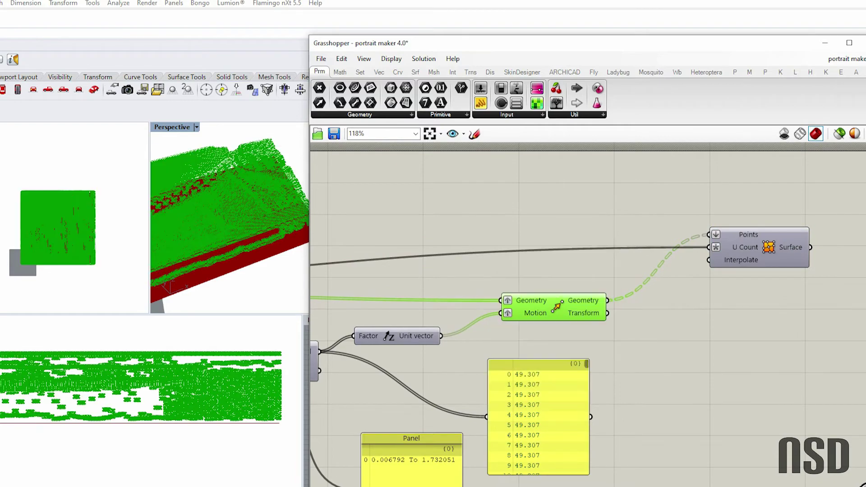
pyautogui.scroll(5, 217, 199)
pyautogui.moveTo(216, 212); pyautogui.dragTo(248, 174, button='right')
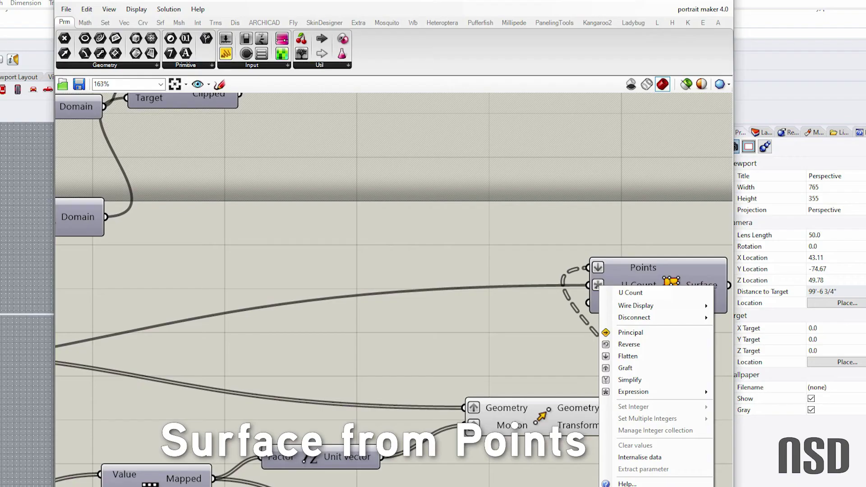
# Commit the expression x+1 on the surface component's U Count input and trace its wire back to the grid extent slider
pyautogui.moveTo(641, 392)
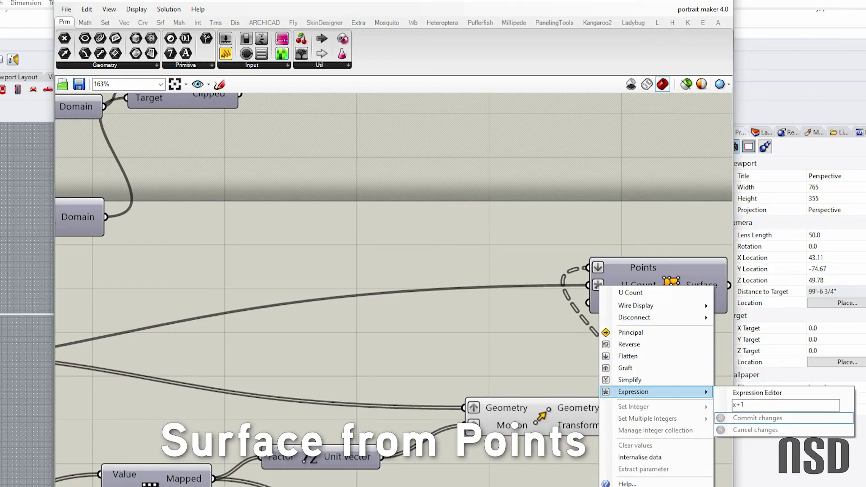
pyautogui.press('Return')
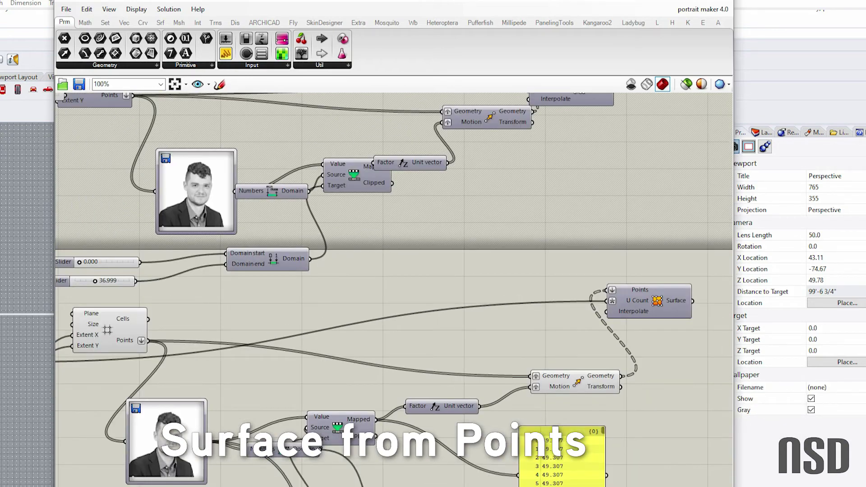
pyautogui.scroll(-5, 657, 329)
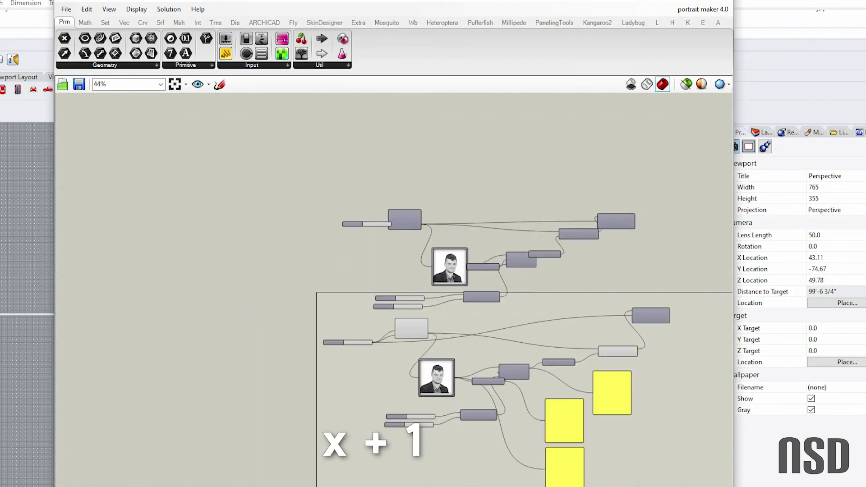
pyautogui.scroll(5, 360, 328)
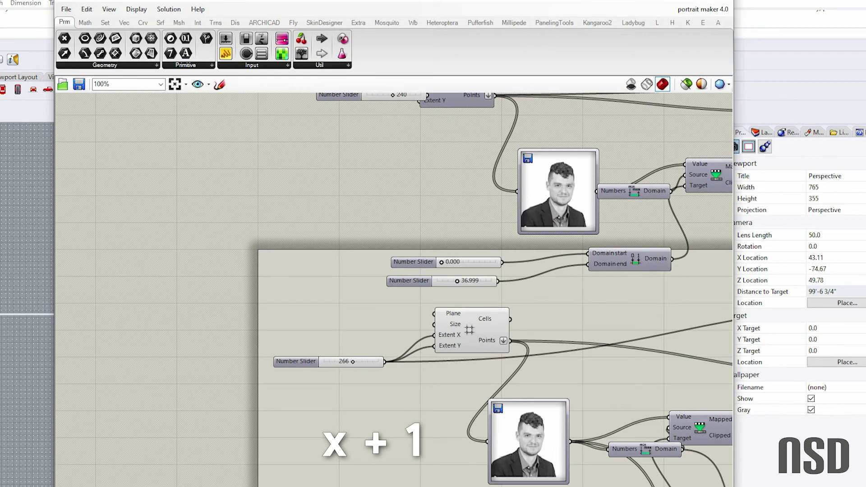
pyautogui.scroll(3, 354, 376)
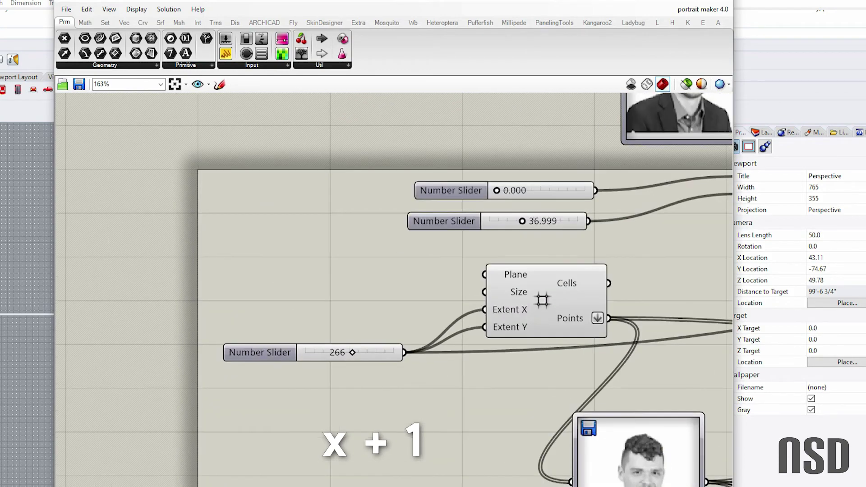
pyautogui.scroll(-5, 354, 376)
pyautogui.moveTo(564, 343); pyautogui.dragTo(376, 341, button='right')
pyautogui.scroll(4, 580, 334)
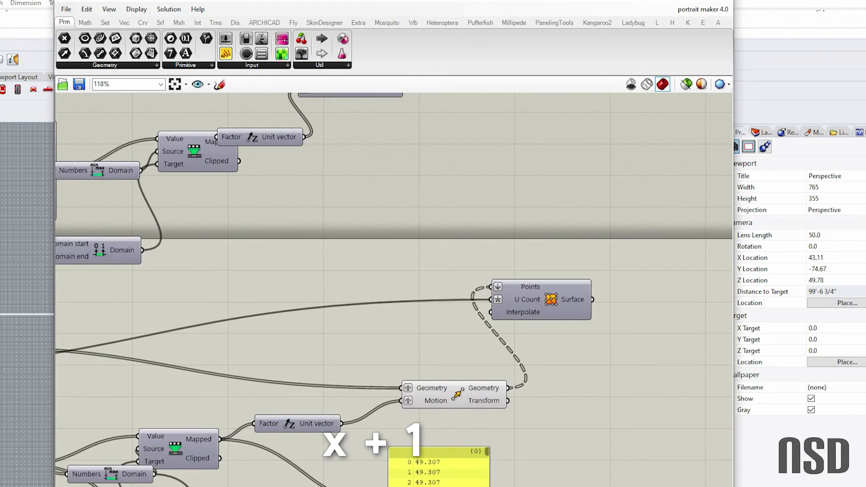
# Shift the surface-from-points component farther away from the Move component
pyautogui.moveTo(551, 302); pyautogui.dragTo(602, 292)
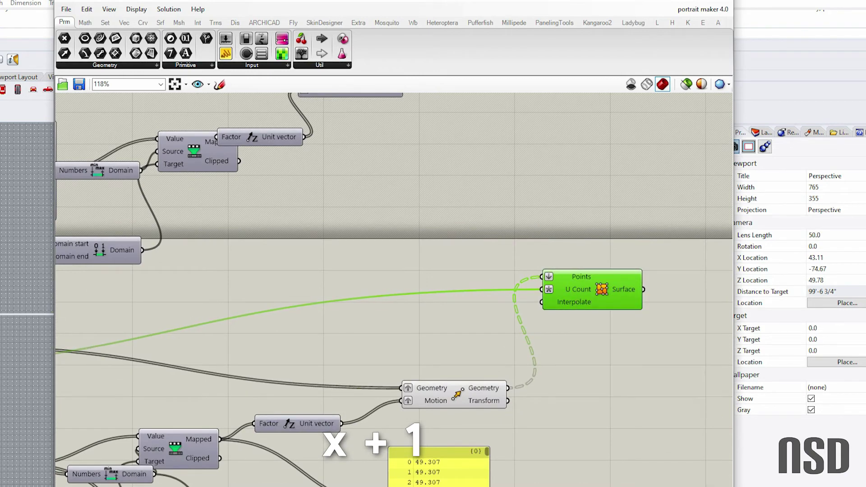
pyautogui.scroll(-3, 635, 406)
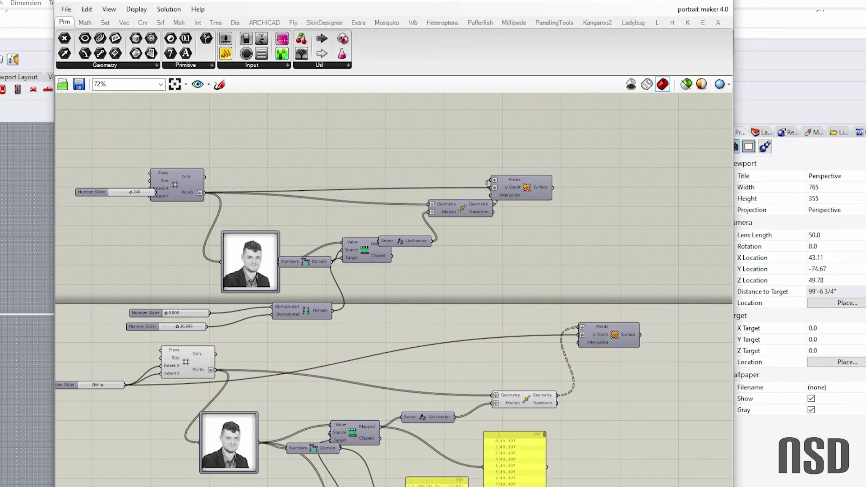
pyautogui.scroll(4, 621, 337)
pyautogui.moveTo(590, 319)
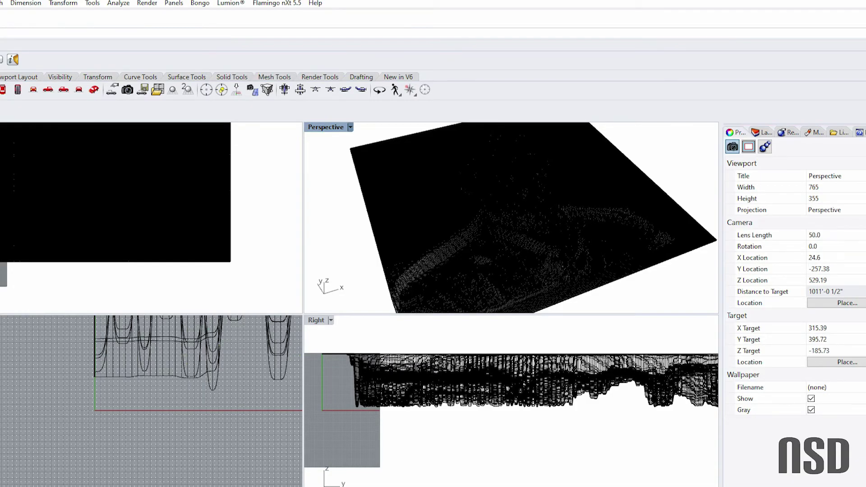
# Set the Perspective viewport to Rendered display mode and examine the portrait relief up close
pyautogui.click(351, 127)
pyautogui.click(327, 178)
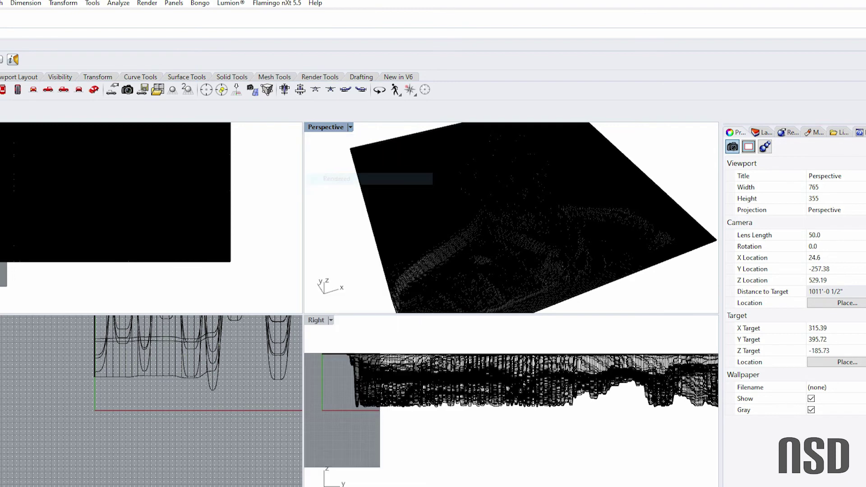
pyautogui.scroll(5, 512, 218)
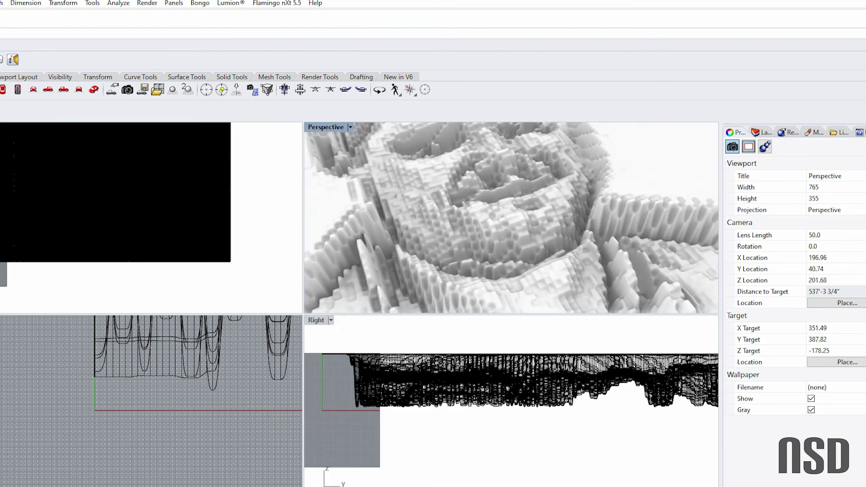
pyautogui.scroll(-6, 544, 206)
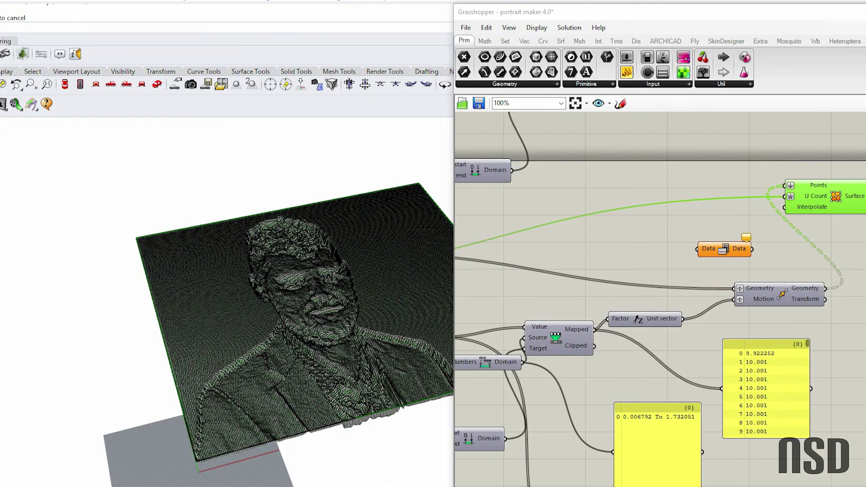
# Select the Remap Numbers, Unit Z, Move, surface and neighbouring components together and turn off their preview
pyautogui.scroll(-8, 420, 160)
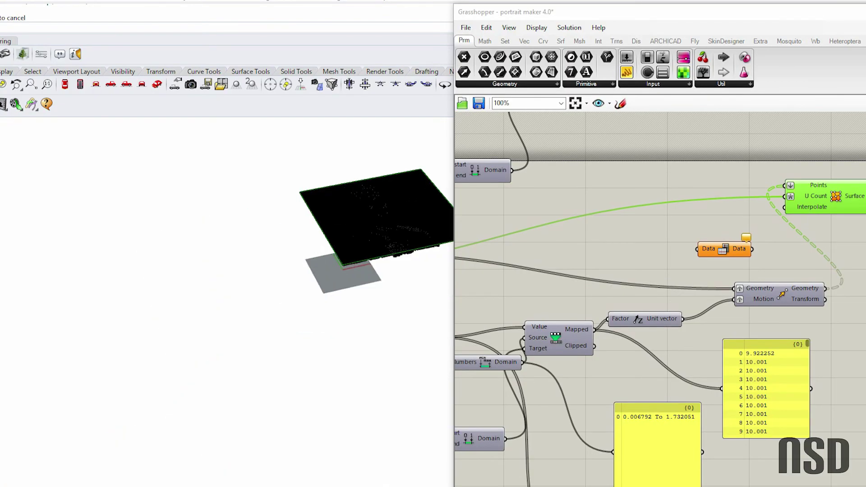
pyautogui.scroll(7, 425, 224)
pyautogui.scroll(-3, 621, 301)
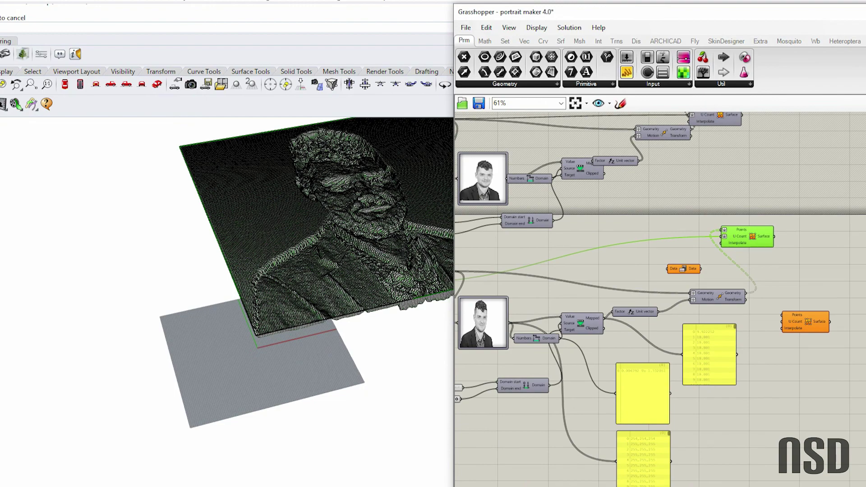
pyautogui.moveTo(865, 416); pyautogui.dragTo(566, 186)
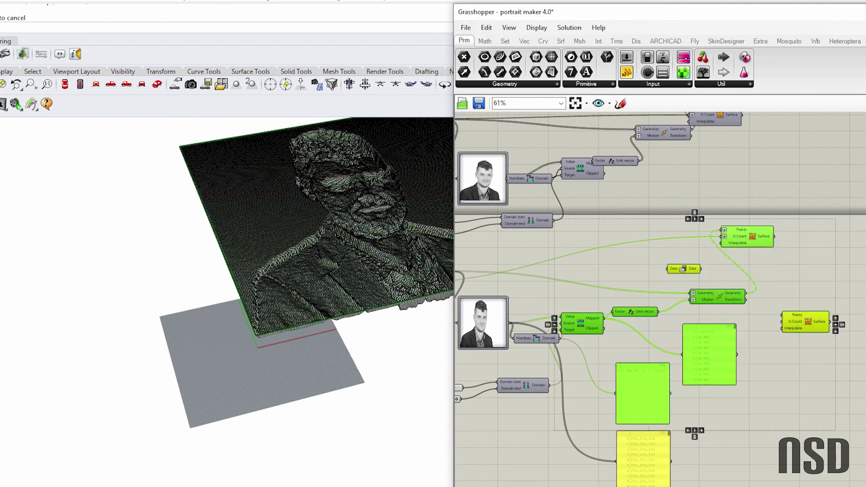
pyautogui.middleClick(751, 240)
pyautogui.click(787, 206)
pyautogui.scroll(8, 417, 180)
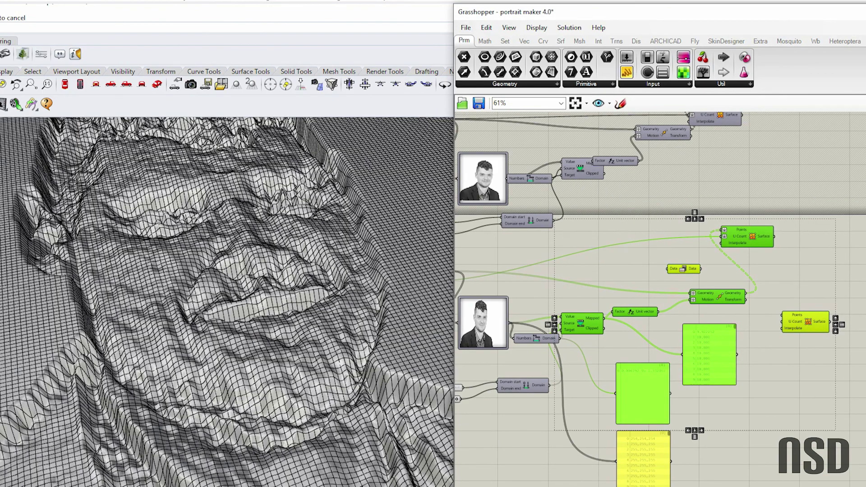
# Examine the wireframed portrait relief from several angles, both close up and as a whole
pyautogui.moveTo(418, 179); pyautogui.dragTo(406, 194, button='right')
pyautogui.scroll(-8, 391, 155)
pyautogui.scroll(8, 397, 194)
pyautogui.scroll(-8, 352, 334)
pyautogui.moveTo(352, 334); pyautogui.dragTo(304, 341, button='right')
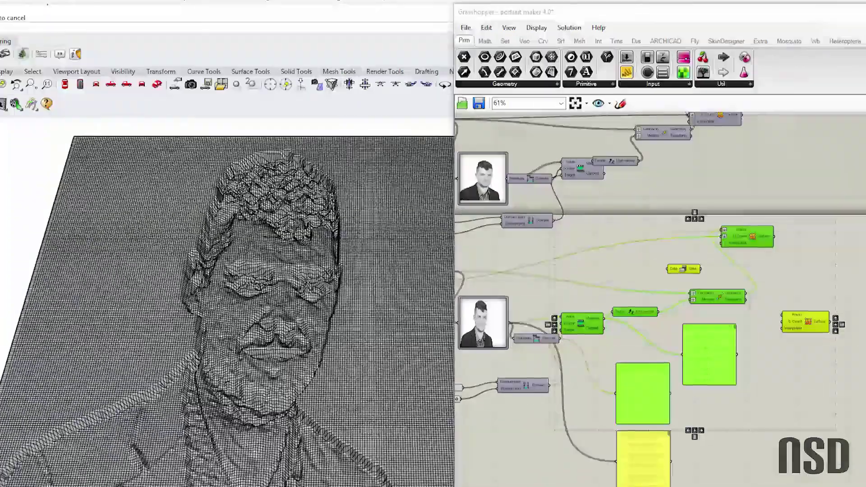
pyautogui.scroll(-6, 304, 341)
# Switch the viewport showing the portrait relief to Rendered display mode and inspect the face
pyautogui.click(2, 122)
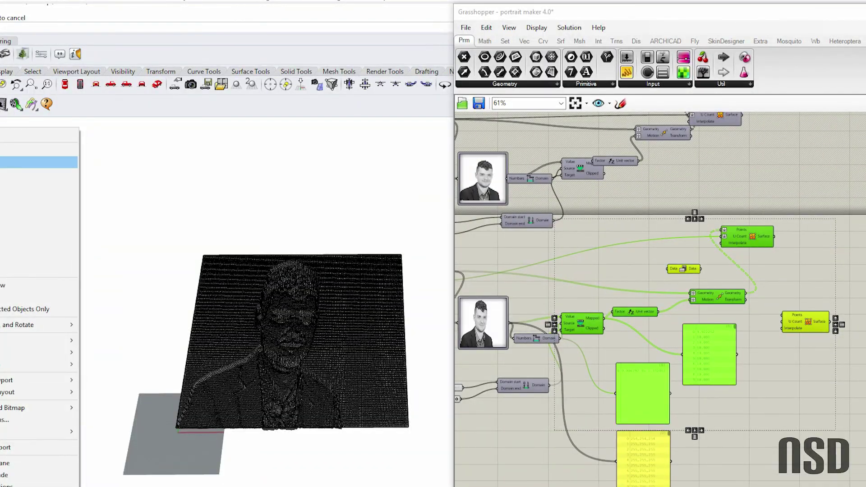
pyautogui.click(36, 174)
pyautogui.scroll(2, 346, 331)
pyautogui.scroll(8, 334, 336)
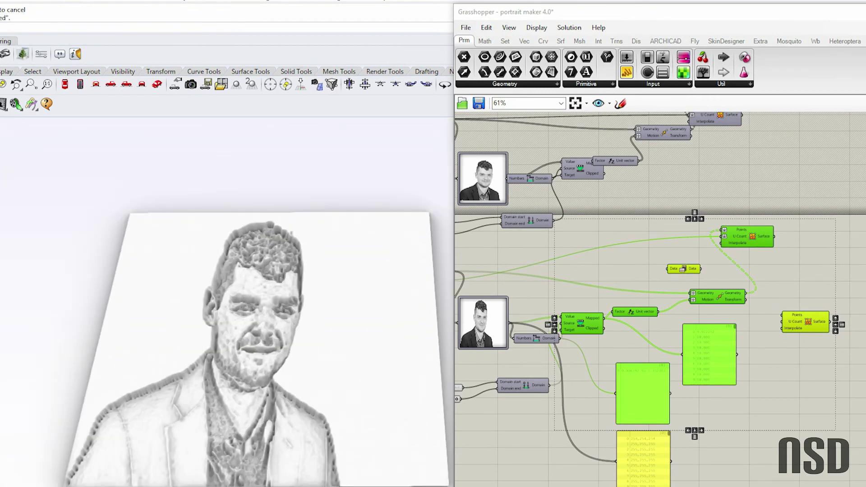
pyautogui.moveTo(307, 339); pyautogui.dragTo(361, 262, button='right')
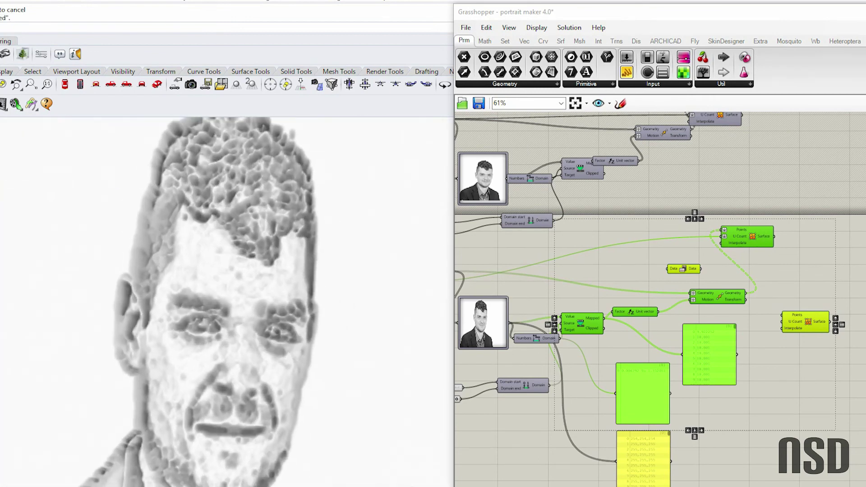